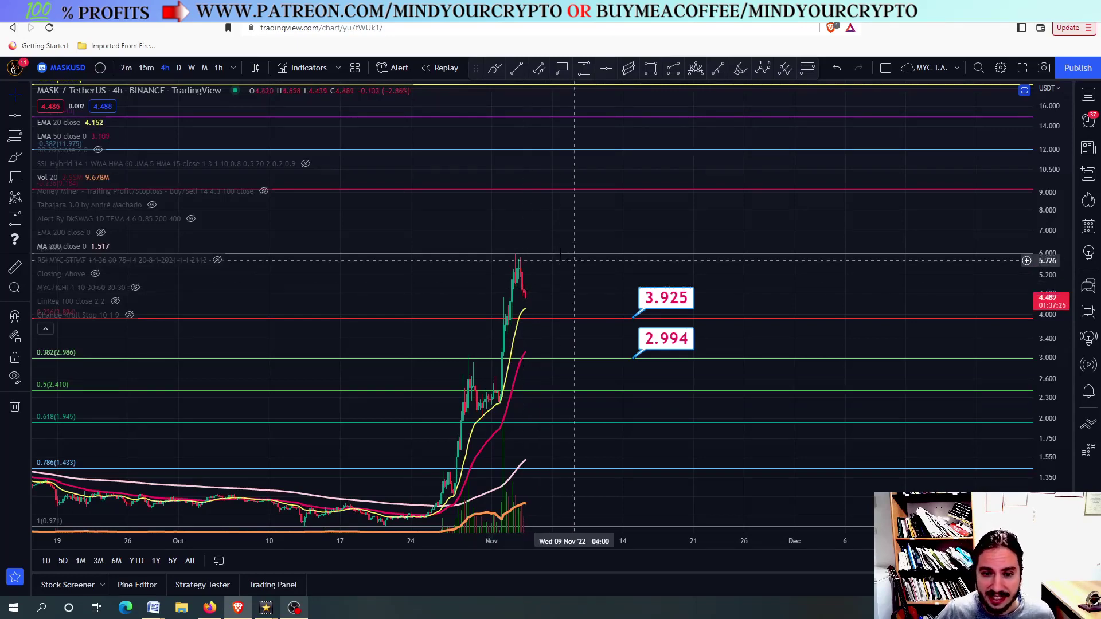
- Stretch and recentre the 4-hour chart on the recent spike, then switch to daily (D) candles
{"action": "scroll", "coordinate": [652, 313], "scroll_direction": "up", "scroll_amount": 3}
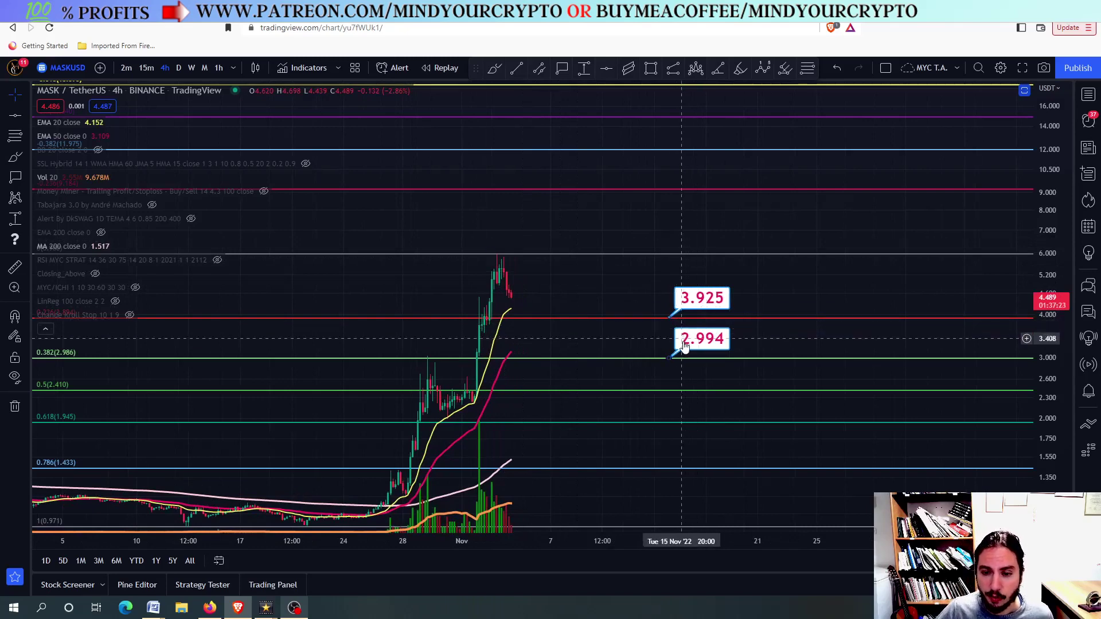
{"action": "scroll", "coordinate": [689, 347], "scroll_direction": "down", "scroll_amount": 3}
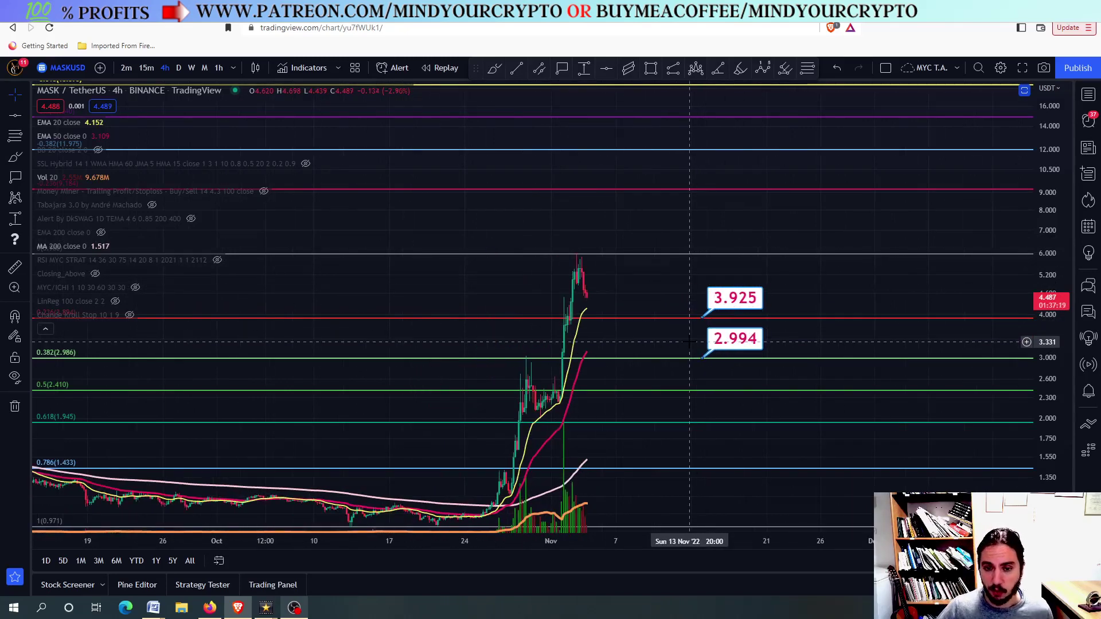
{"action": "scroll", "coordinate": [910, 218], "scroll_direction": "up", "scroll_amount": 3}
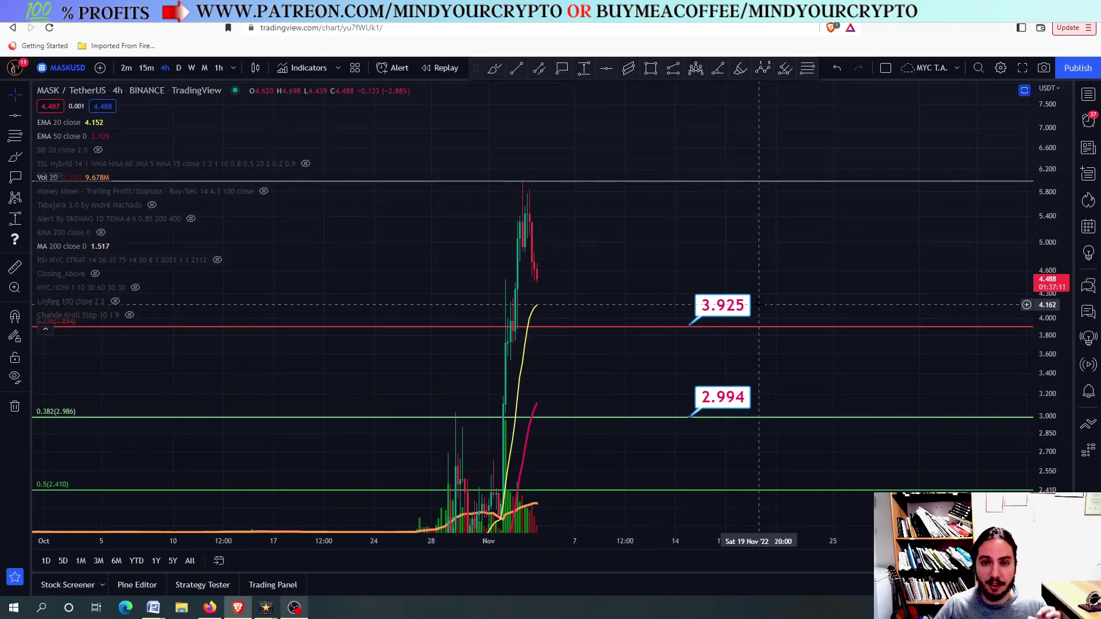
{"action": "scroll", "coordinate": [580, 398], "scroll_direction": "down", "scroll_amount": 5}
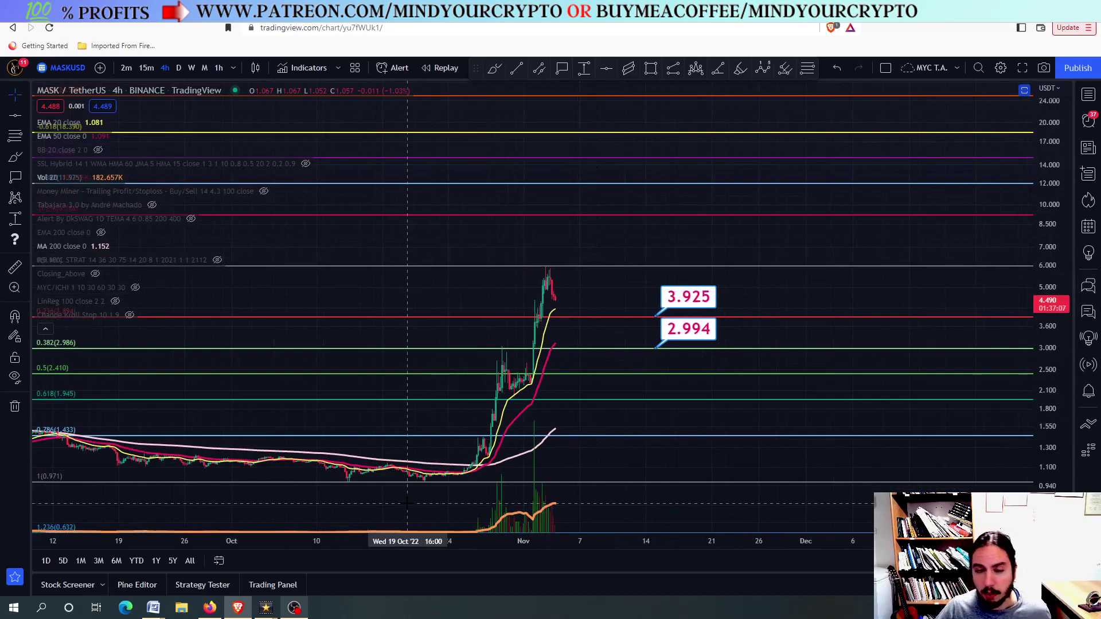
{"action": "left_click_drag", "start_coordinate": [1048, 349], "coordinate": [509, 289]}
{"action": "scroll", "coordinate": [509, 289], "scroll_direction": "up", "scroll_amount": 2}
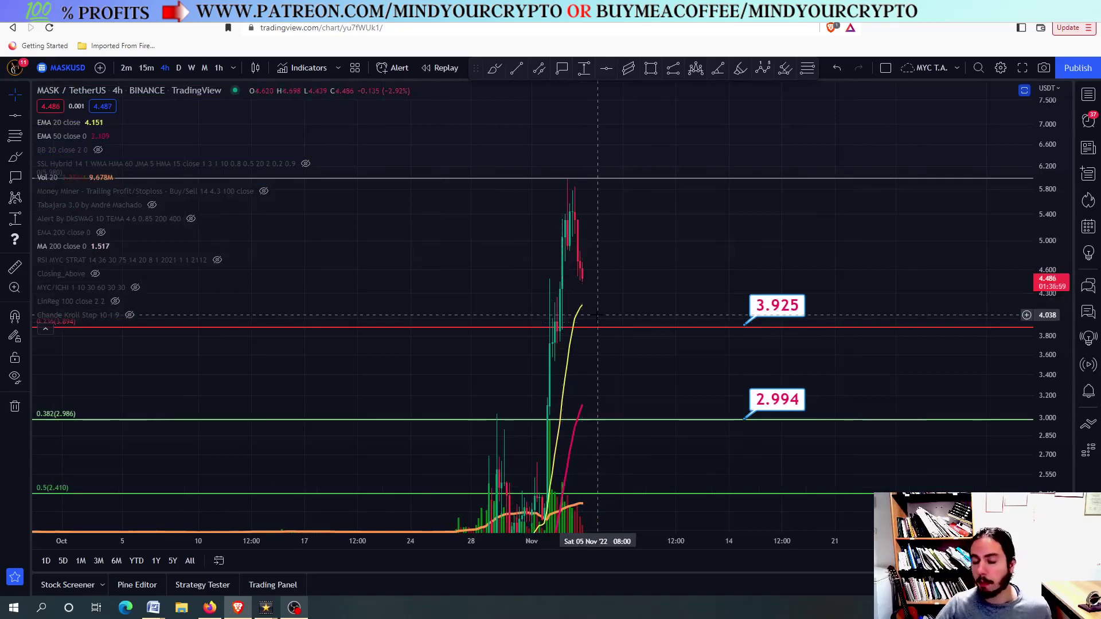
{"action": "left_click_drag", "start_coordinate": [622, 284], "coordinate": [569, 306]}
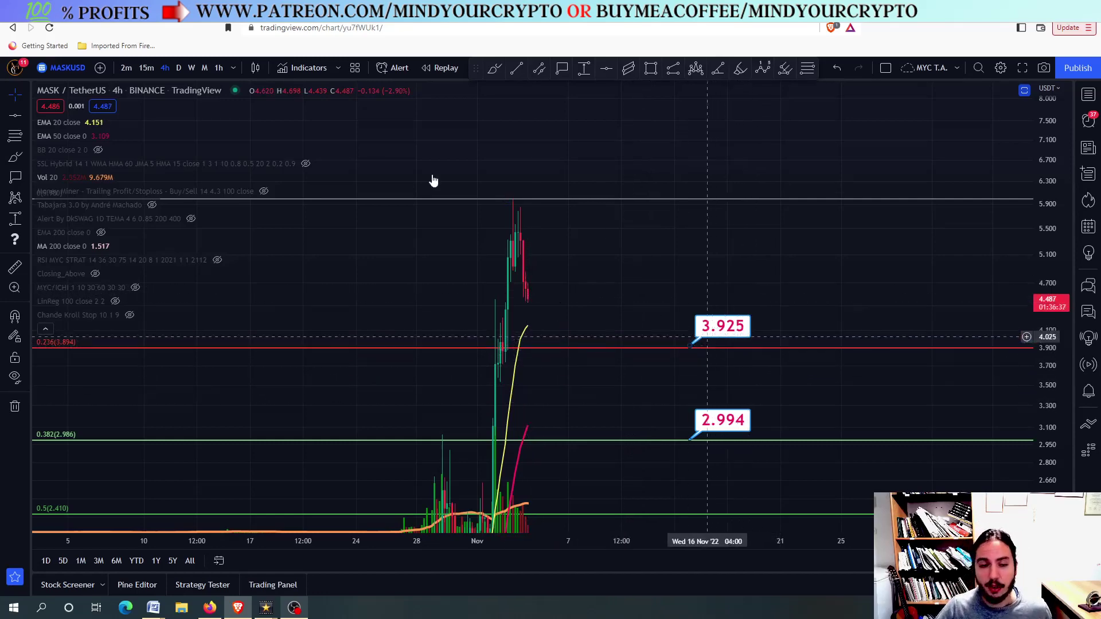
{"action": "left_click", "coordinate": [178, 68]}
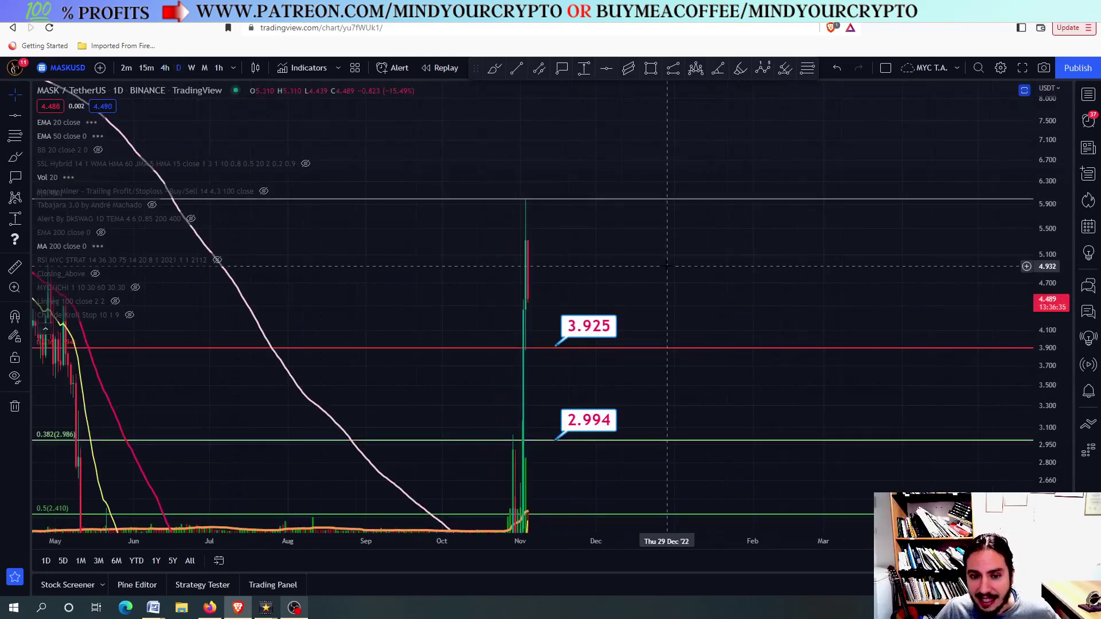
- Maximize the RSI pane to inspect its 77.21 overbought reading, then restore all indicator panes
{"action": "double_click", "coordinate": [626, 283]}
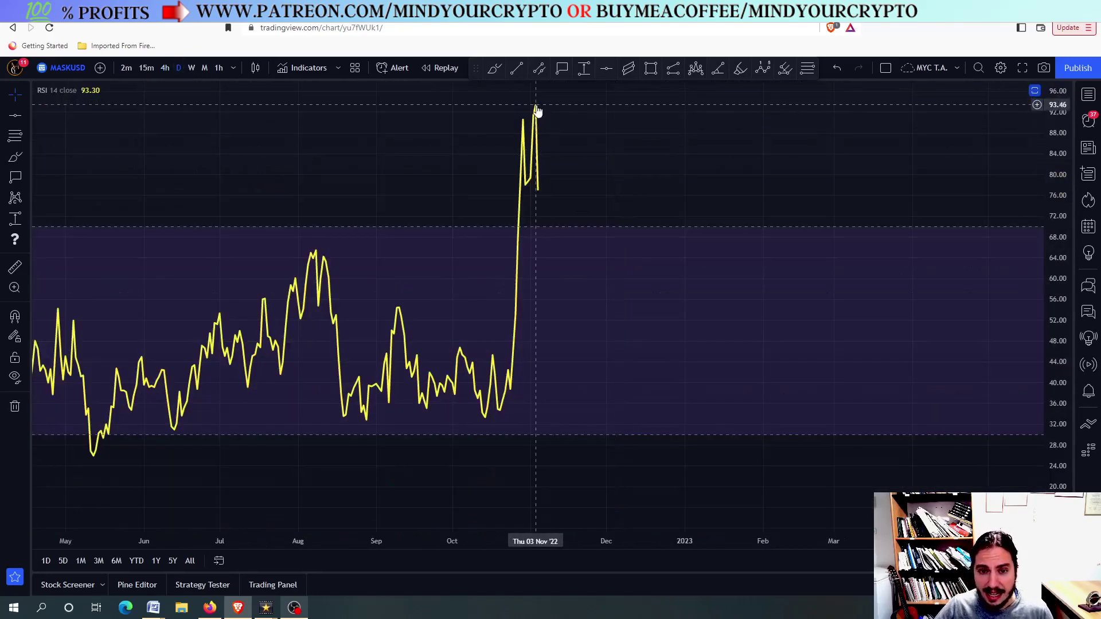
{"action": "scroll", "coordinate": [538, 112], "scroll_direction": "down", "scroll_amount": 5}
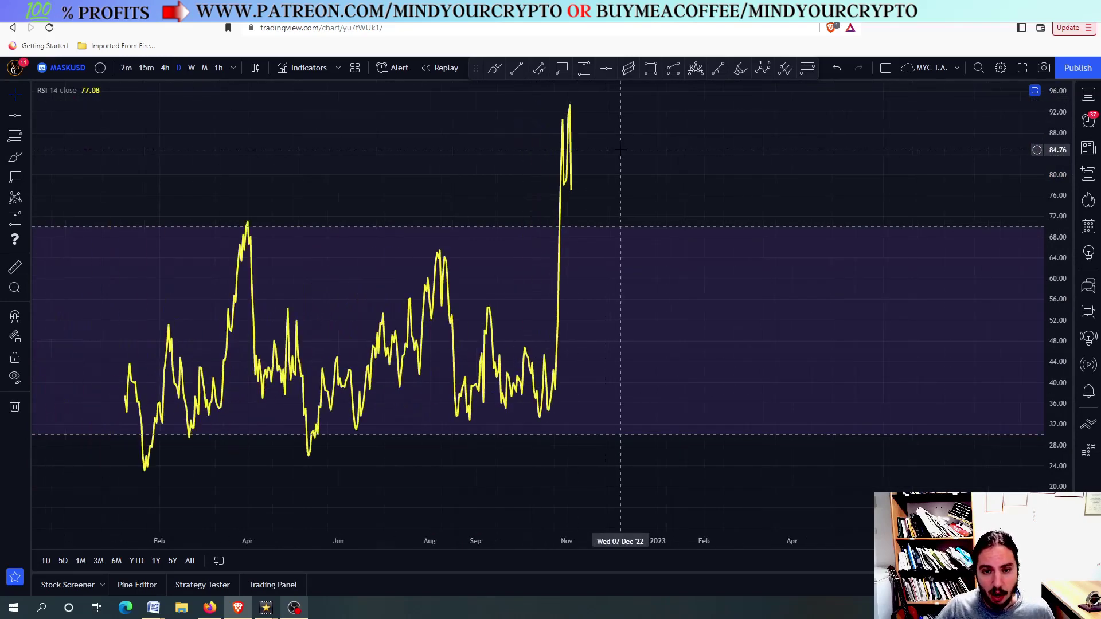
{"action": "scroll", "coordinate": [620, 149], "scroll_direction": "up", "scroll_amount": 6}
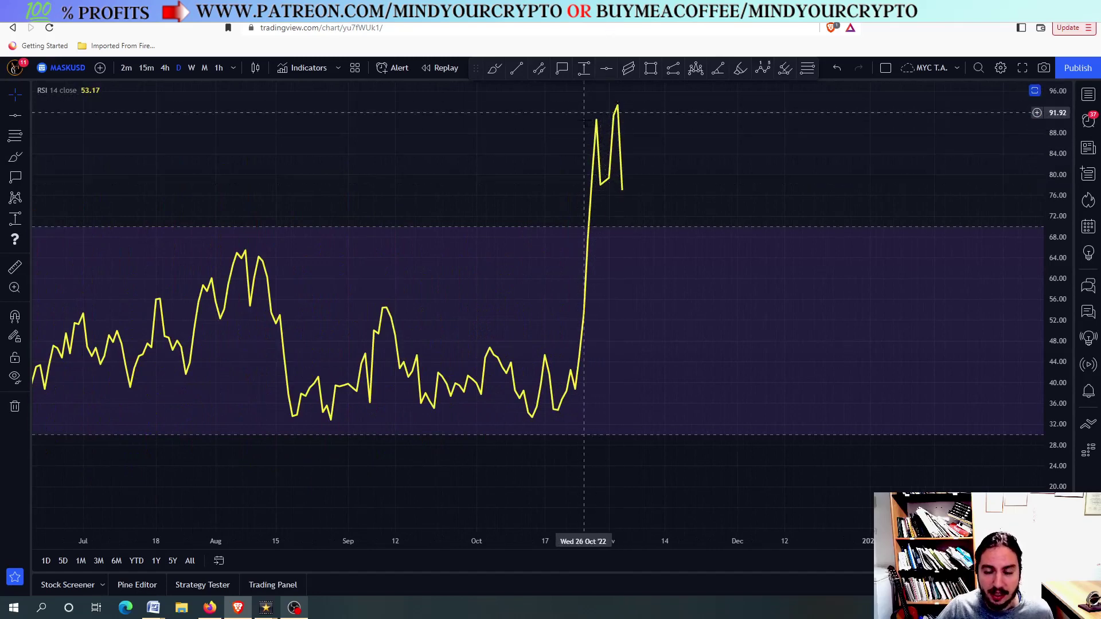
{"action": "scroll", "coordinate": [573, 117], "scroll_direction": "up", "scroll_amount": 3}
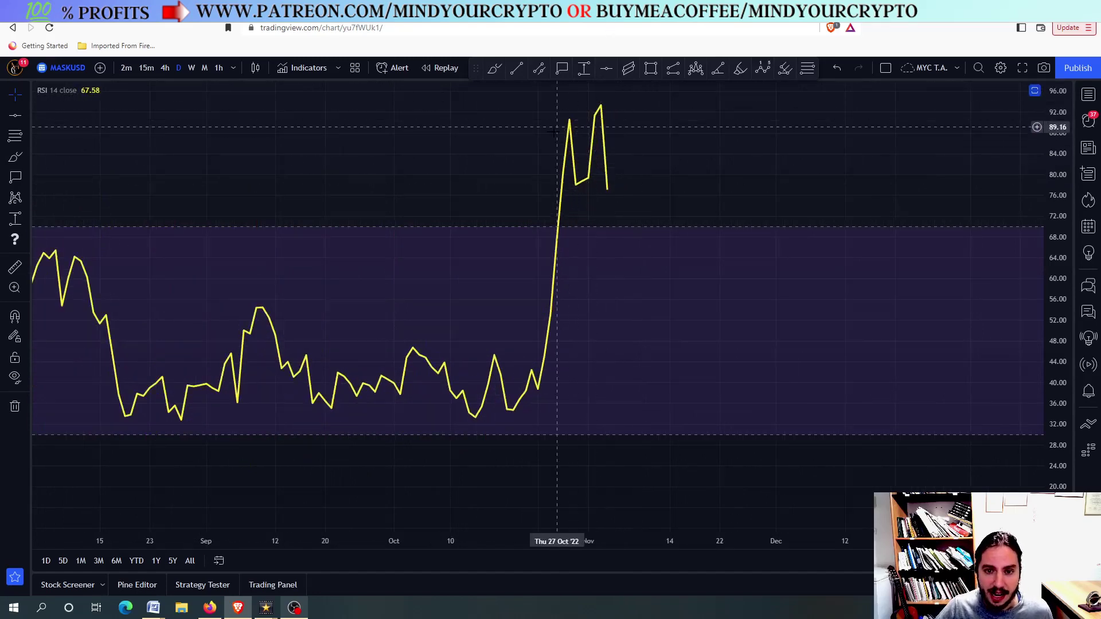
{"action": "double_click", "coordinate": [640, 138]}
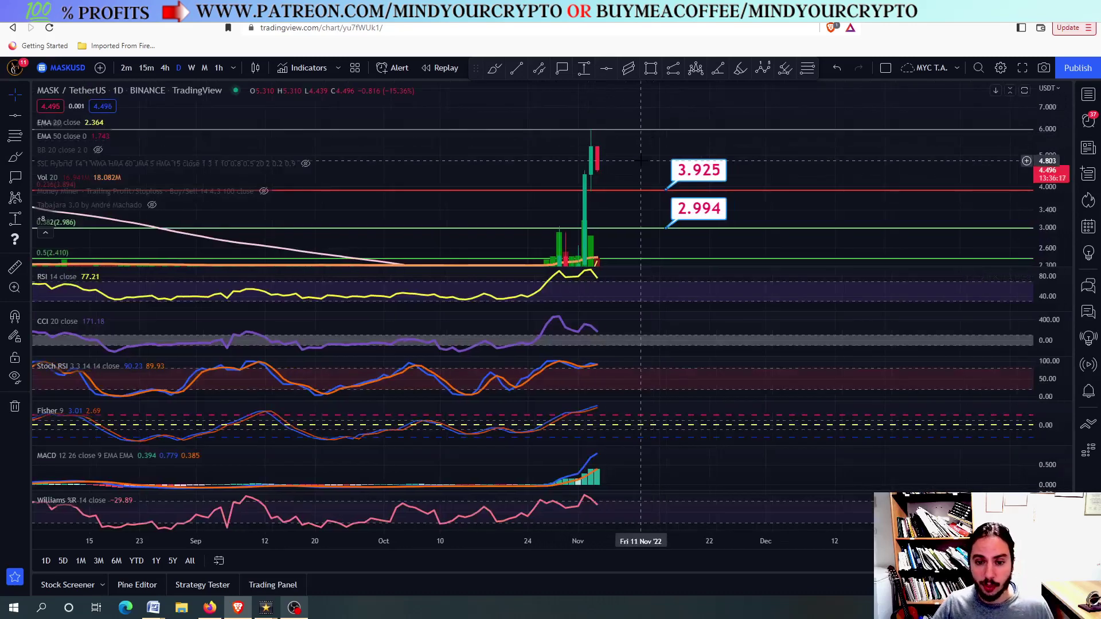
- Maximize the price pane, bring the candle tops into view, and switch to weekly (W) candles
{"action": "double_click", "coordinate": [641, 172]}
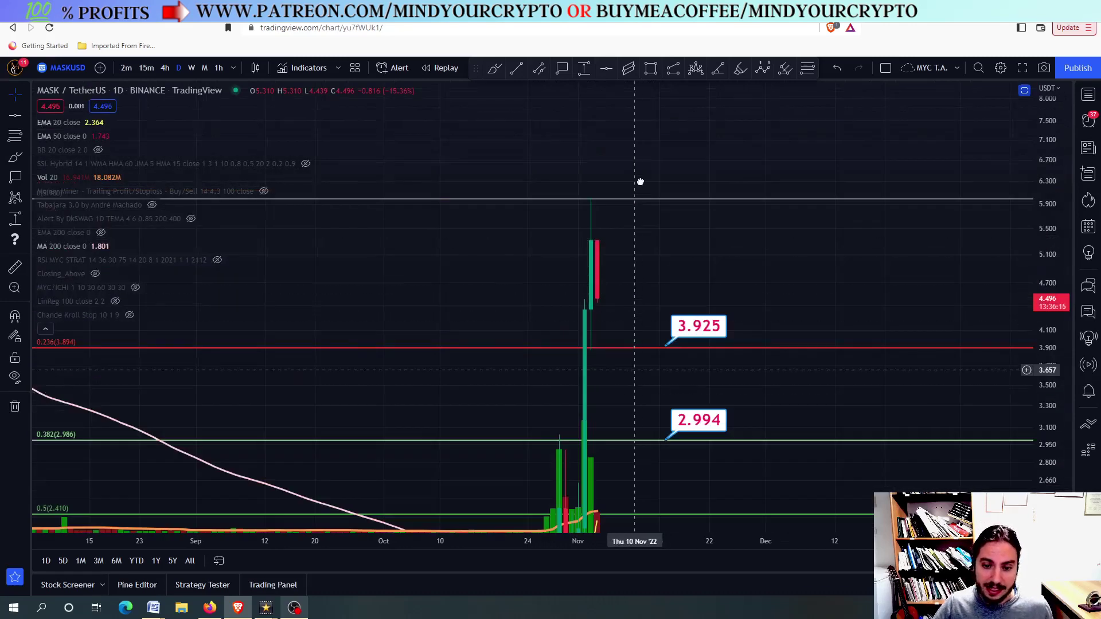
{"action": "scroll", "coordinate": [596, 321], "scroll_direction": "up", "scroll_amount": 3}
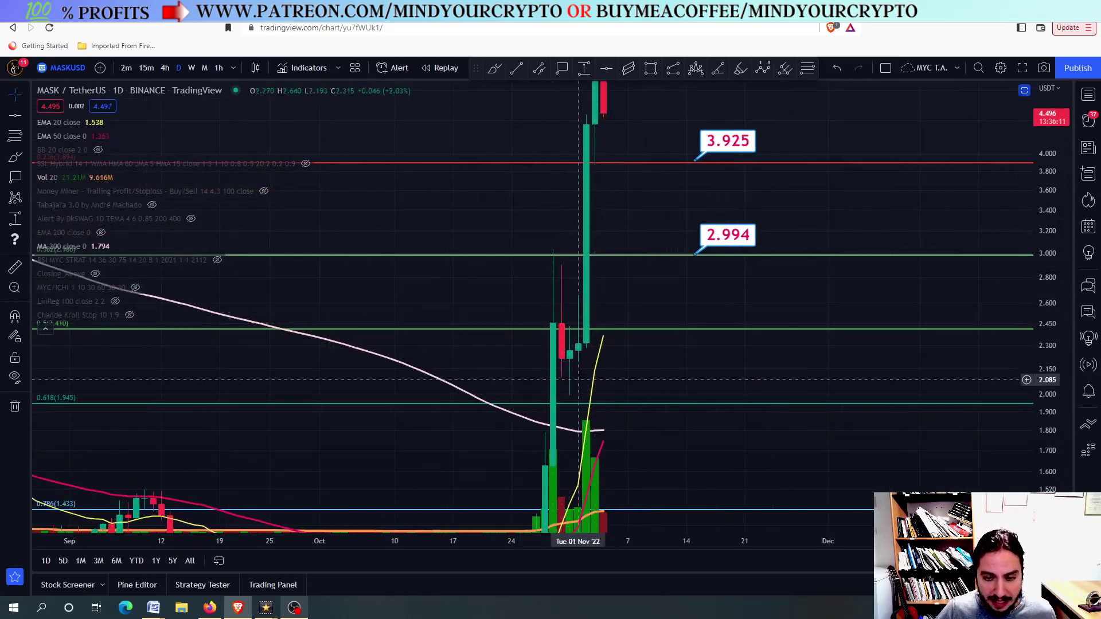
{"action": "scroll", "coordinate": [562, 347], "scroll_direction": "up", "scroll_amount": 3}
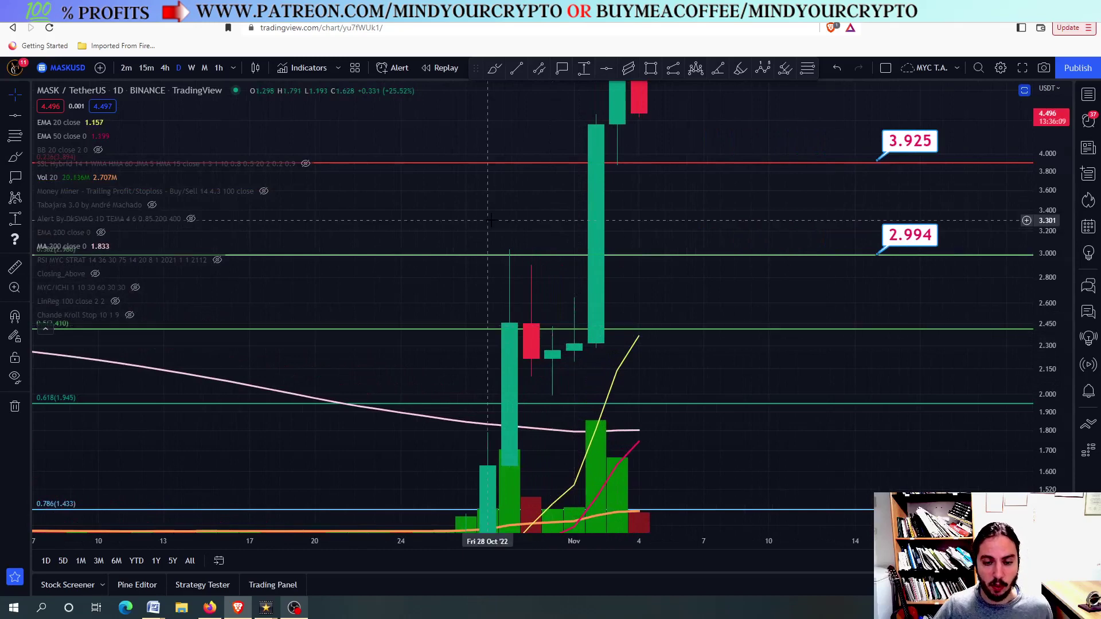
{"action": "scroll", "coordinate": [616, 307], "scroll_direction": "down", "scroll_amount": 2}
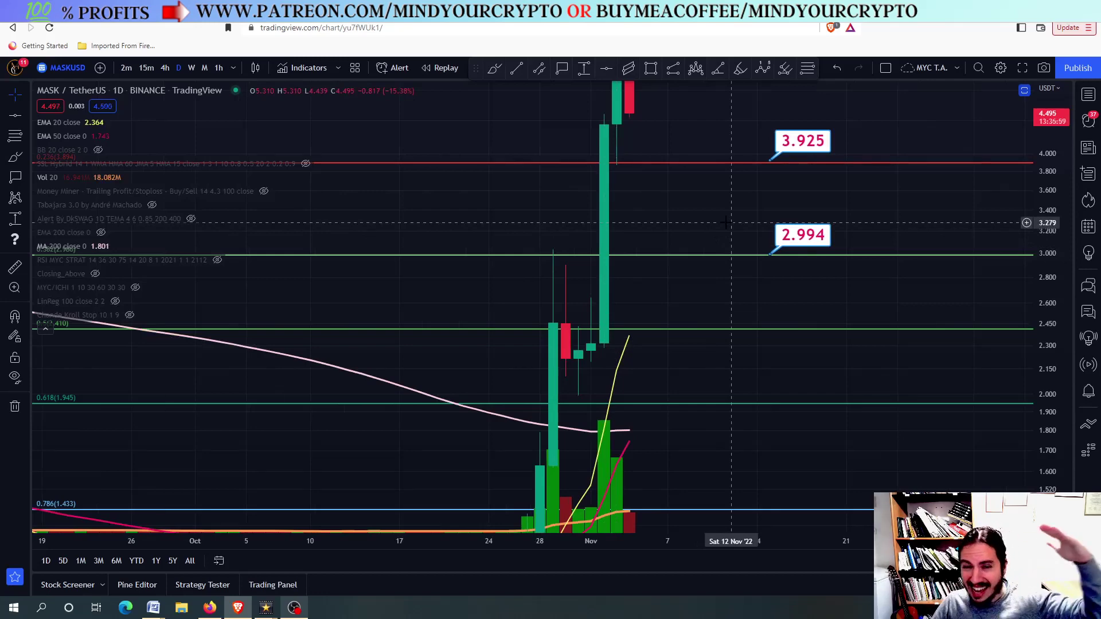
{"action": "left_click_drag", "start_coordinate": [706, 212], "coordinate": [621, 297]}
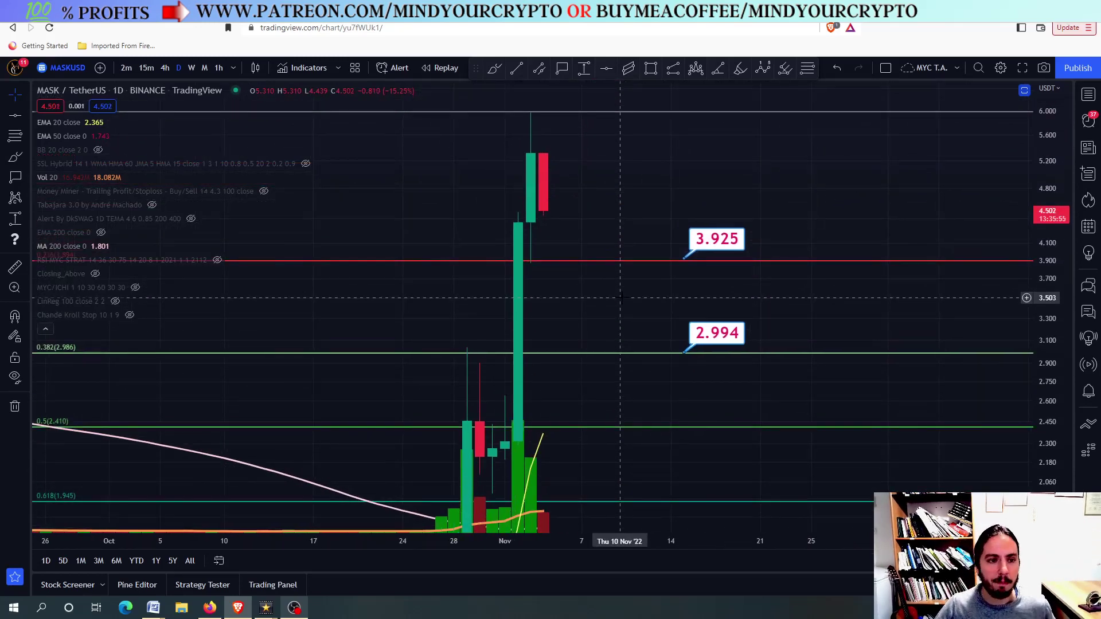
{"action": "left_click", "coordinate": [191, 67]}
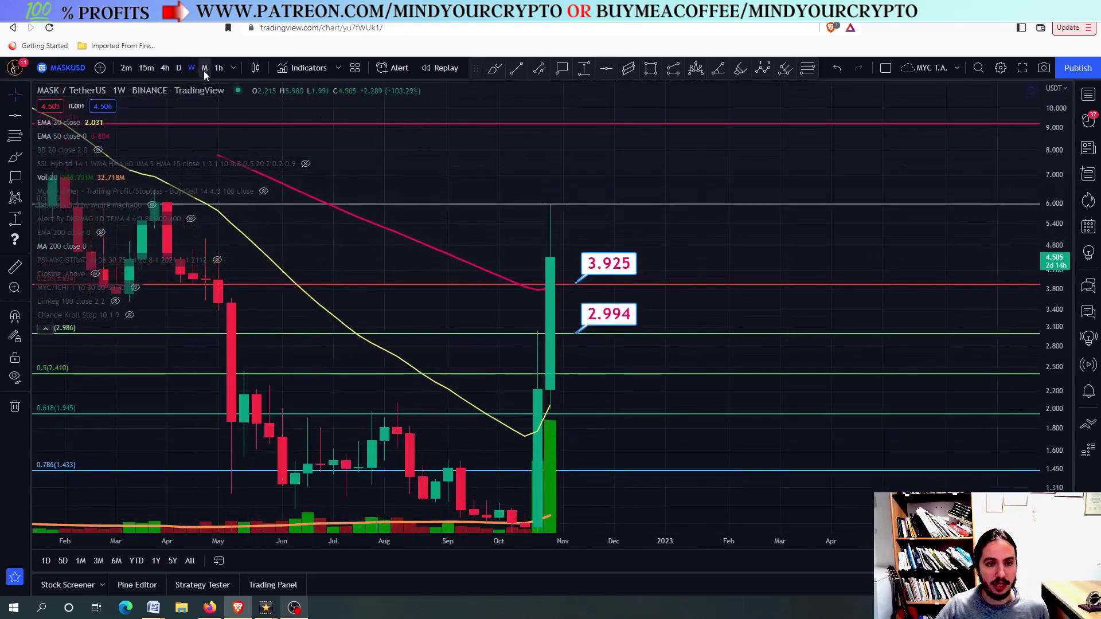
- Remove all existing drawings and compress the price scale to show the full range
{"action": "scroll", "coordinate": [576, 236], "scroll_direction": "down", "scroll_amount": 5}
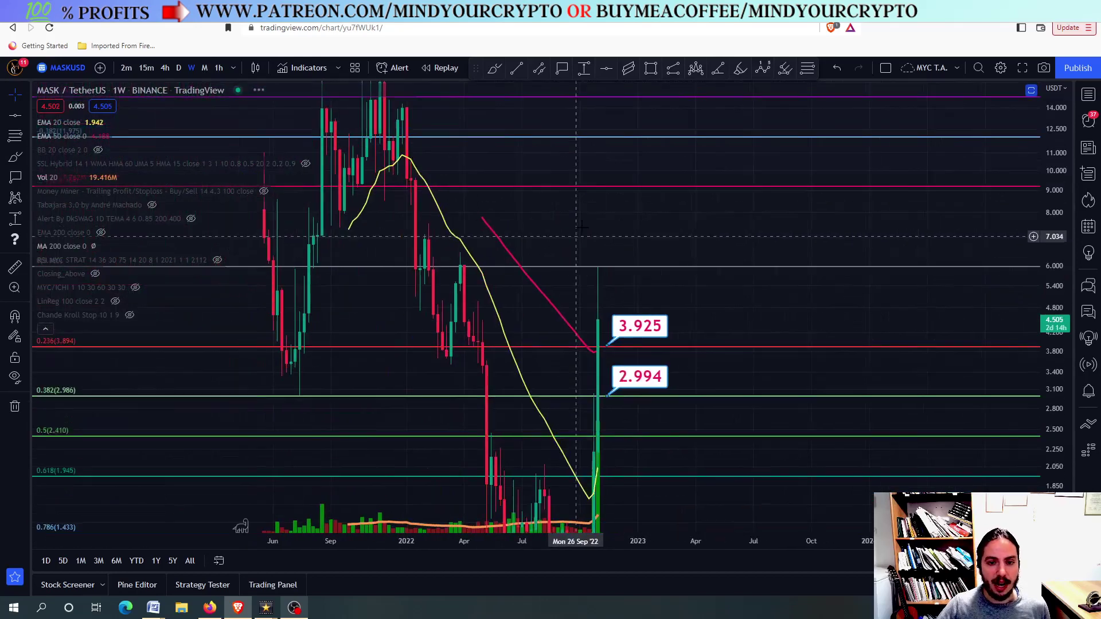
{"action": "right_click", "coordinate": [579, 229]}
{"action": "left_click", "coordinate": [672, 467]}
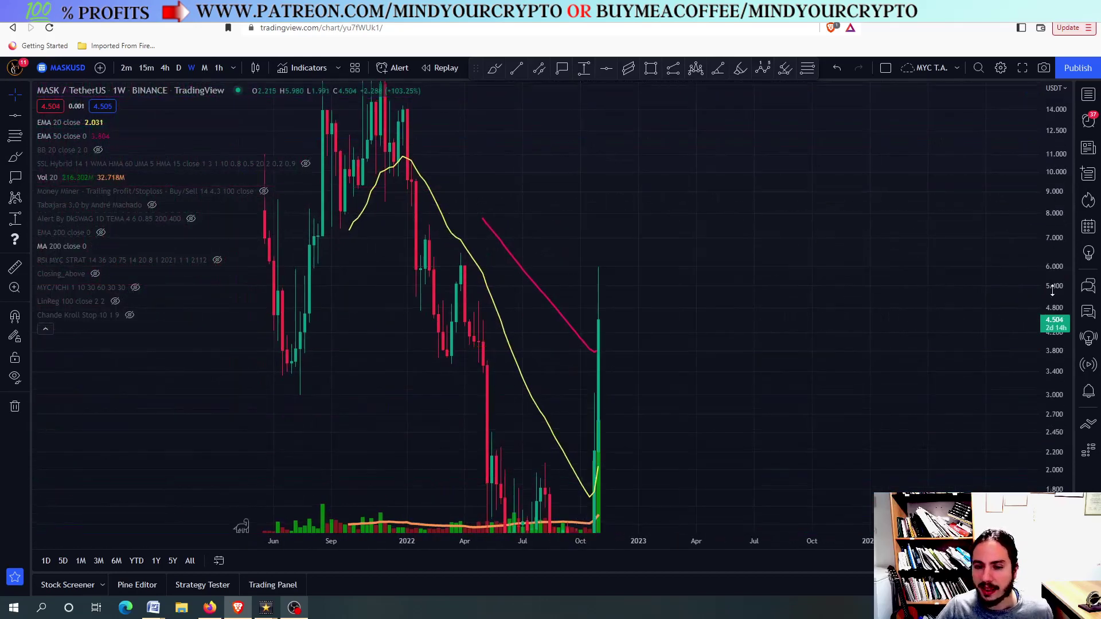
{"action": "left_click_drag", "start_coordinate": [1052, 291], "coordinate": [1052, 333]}
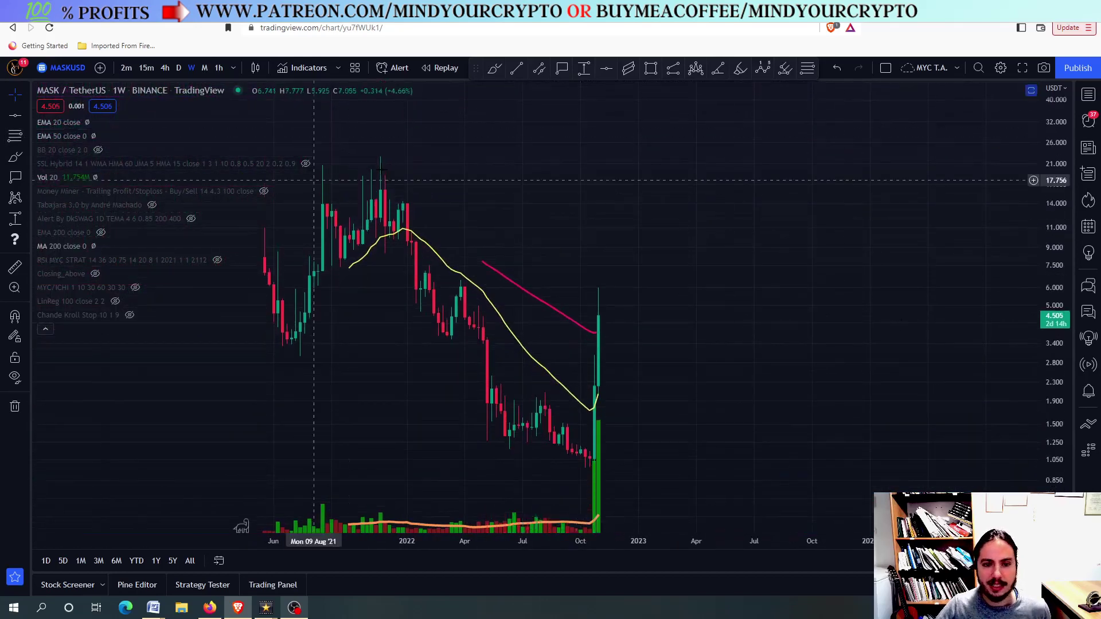
- Draw a Fibonacci retracement from the 22.581 high down to the 0.966 low
{"action": "key", "text": "alt+f"}
{"action": "left_click", "coordinate": [380, 157]}
{"action": "left_click", "coordinate": [585, 468]}
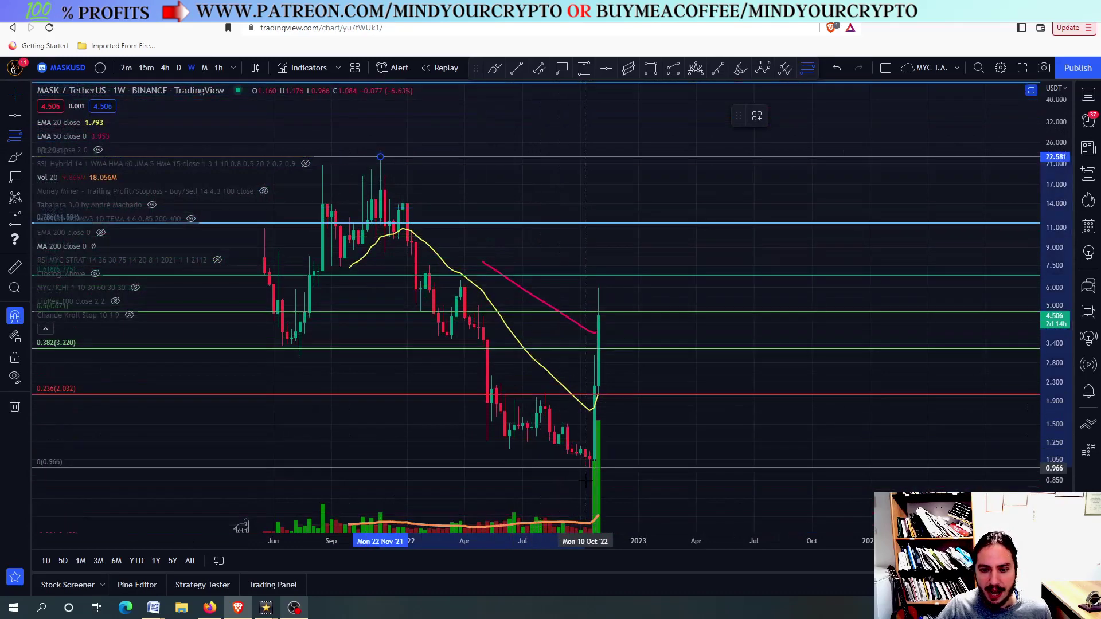
{"action": "scroll", "coordinate": [644, 325], "scroll_direction": "up", "scroll_amount": 3}
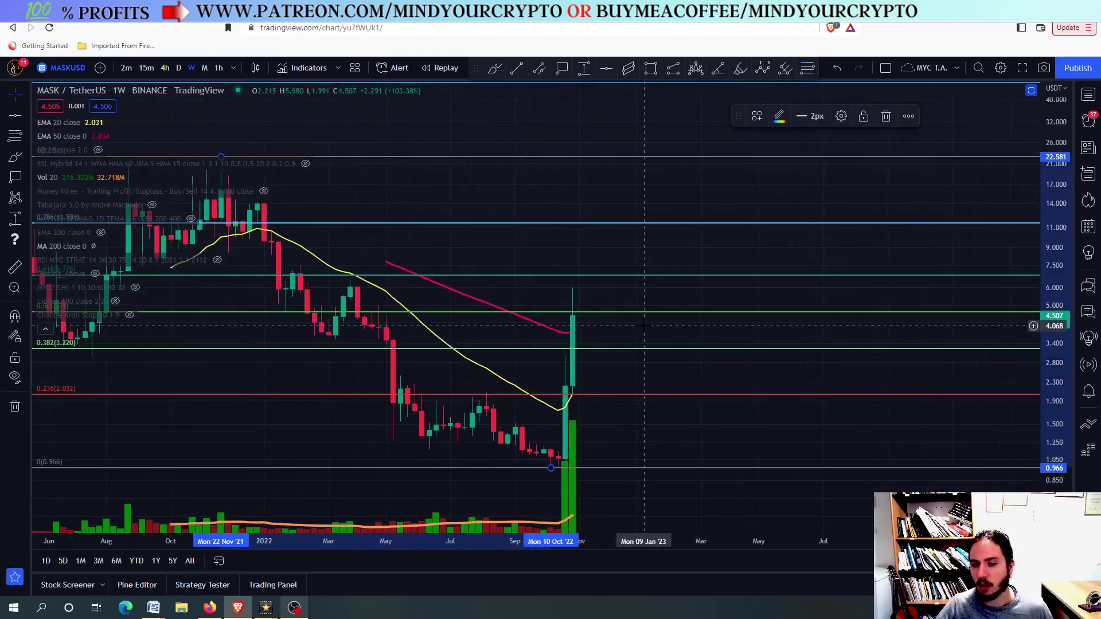
{"action": "key", "text": "alt+c"}
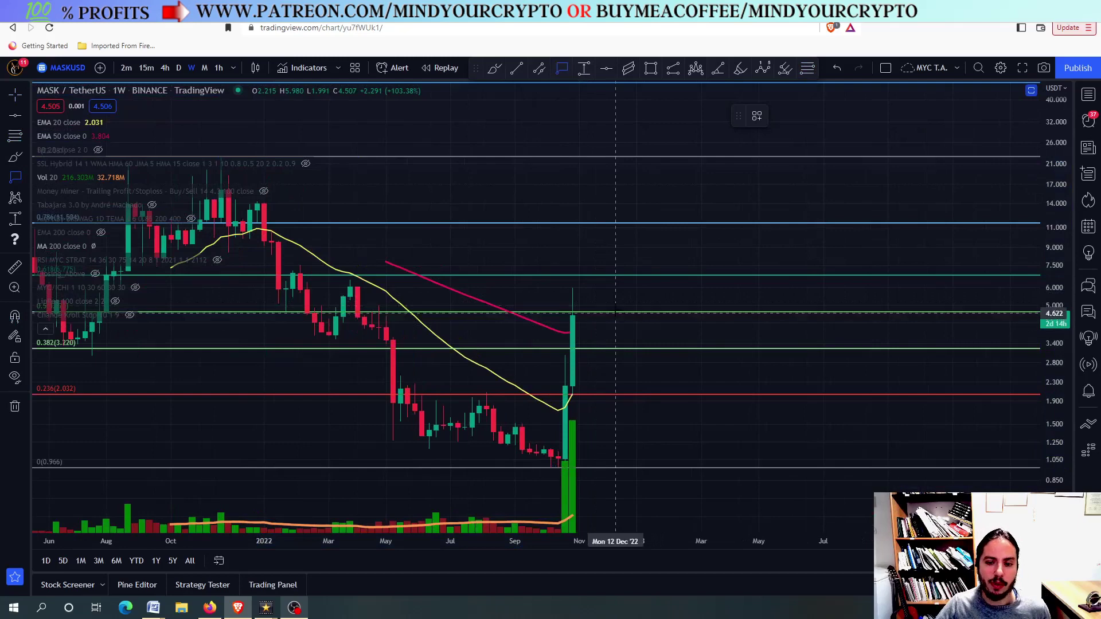
- Add price callouts on the Fibonacci levels at 4.686, 6.750 and 11.522
{"action": "left_click", "coordinate": [629, 310]}
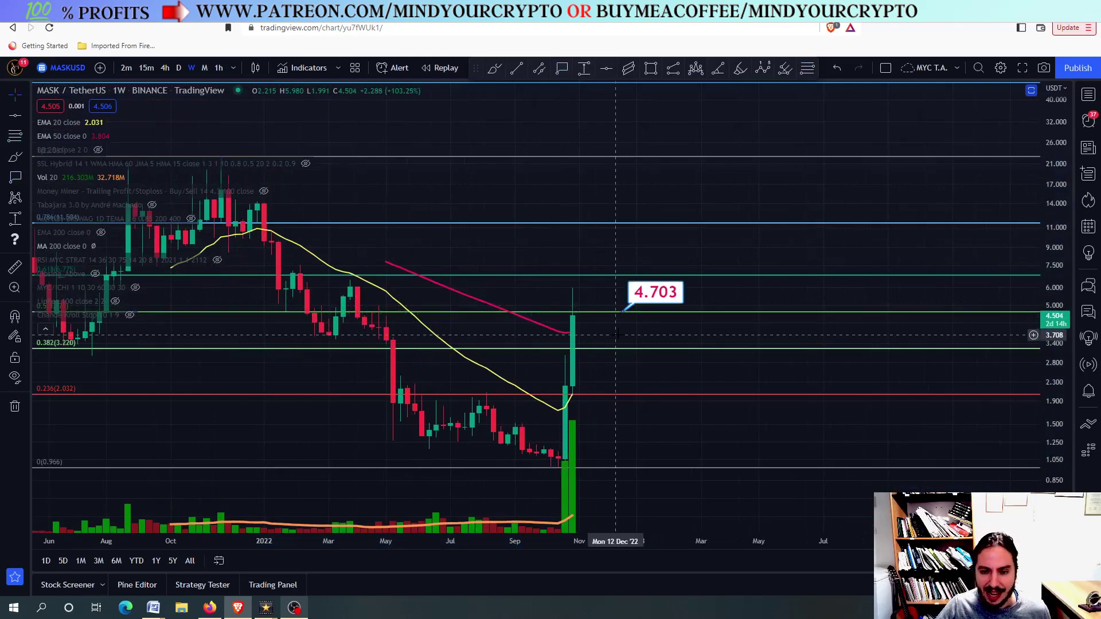
{"action": "scroll", "coordinate": [618, 335], "scroll_direction": "up", "scroll_amount": 3}
{"action": "scroll", "coordinate": [618, 334], "scroll_direction": "down", "scroll_amount": 3}
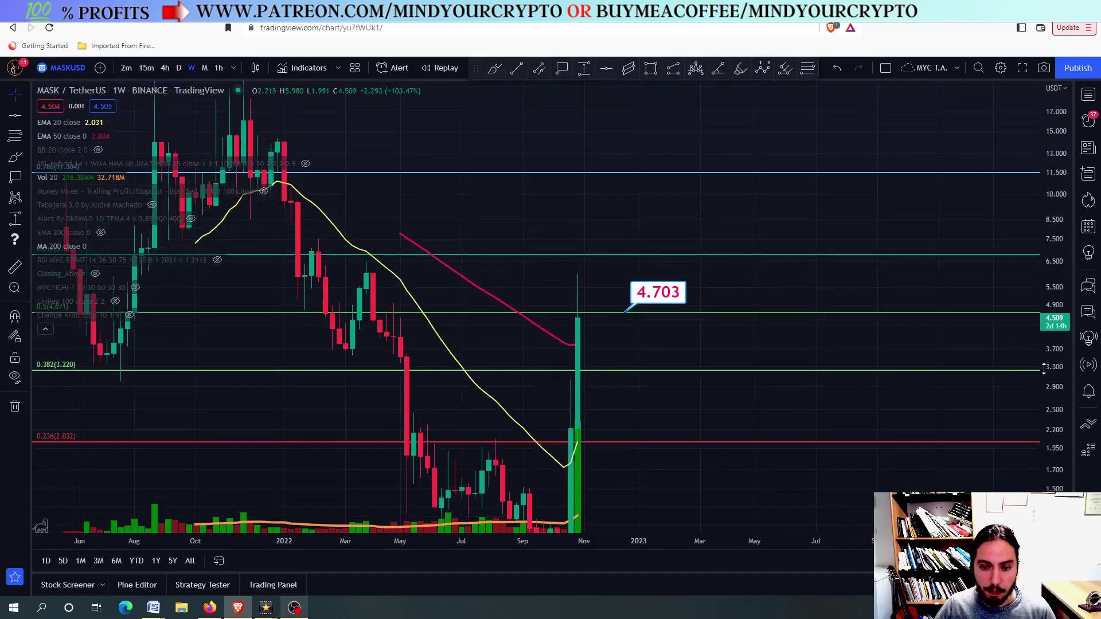
{"action": "left_click_drag", "start_coordinate": [668, 294], "coordinate": [656, 242]}
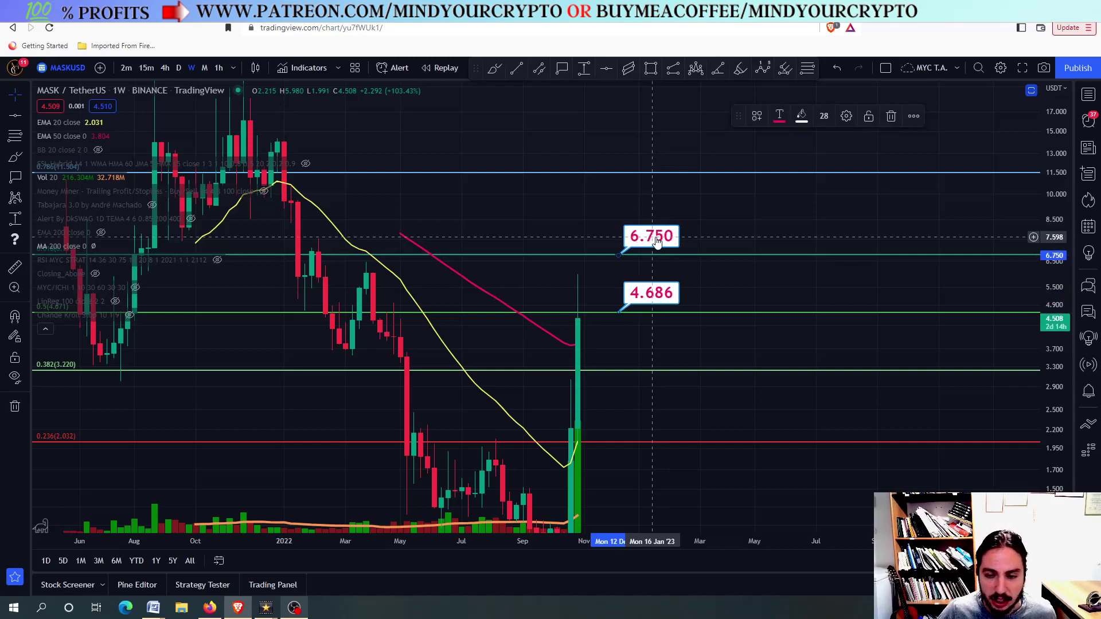
{"action": "left_click_drag", "start_coordinate": [657, 242], "coordinate": [645, 152]}
{"action": "scroll", "coordinate": [624, 192], "scroll_direction": "down", "scroll_amount": 2}
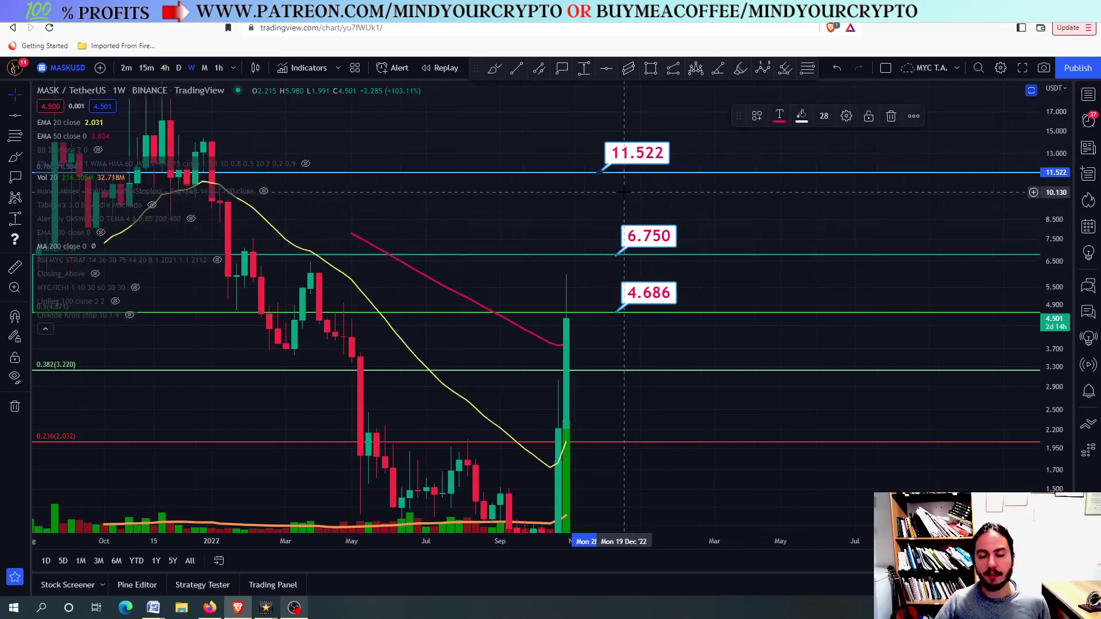
{"action": "scroll", "coordinate": [625, 195], "scroll_direction": "up", "scroll_amount": 2}
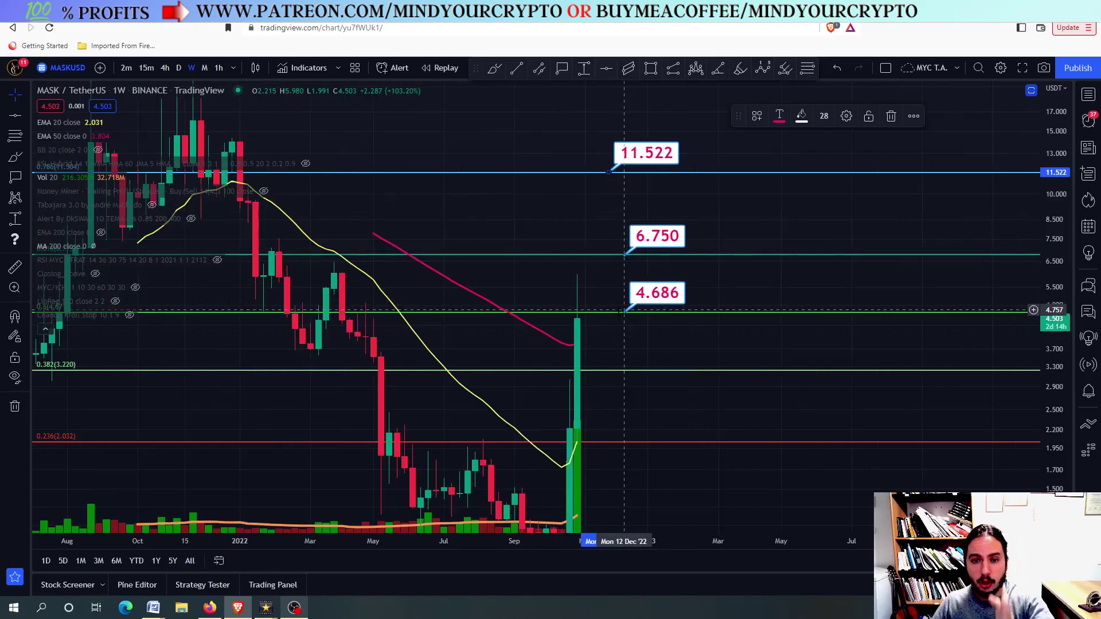
- Switch the chart to daily candles and then to 4-hour candles
{"action": "left_click", "coordinate": [178, 68]}
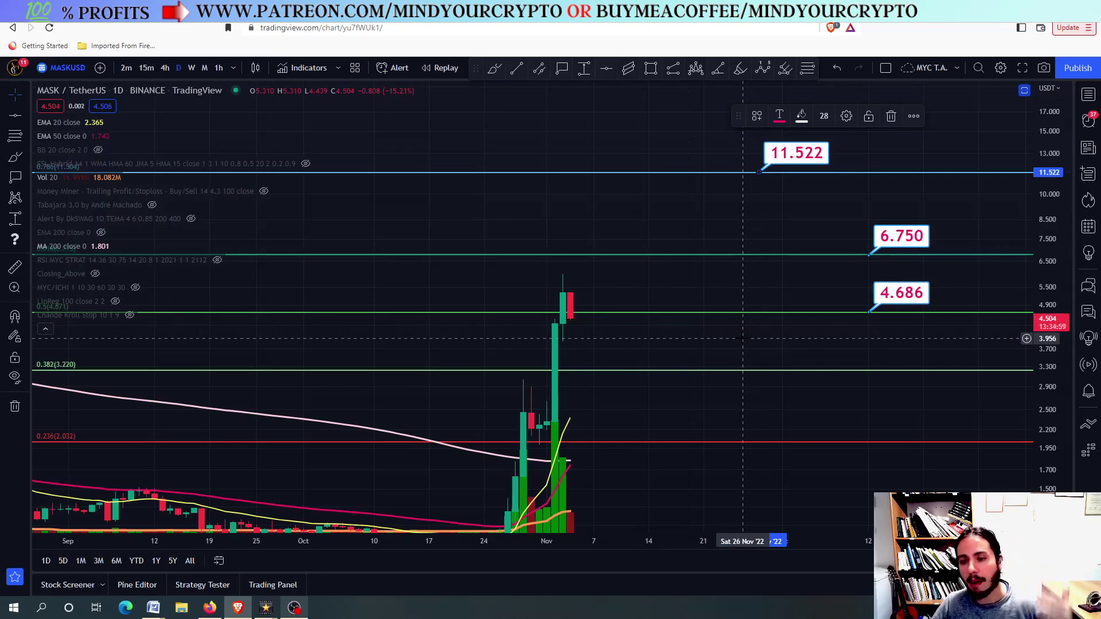
{"action": "scroll", "coordinate": [669, 321], "scroll_direction": "down", "scroll_amount": 3}
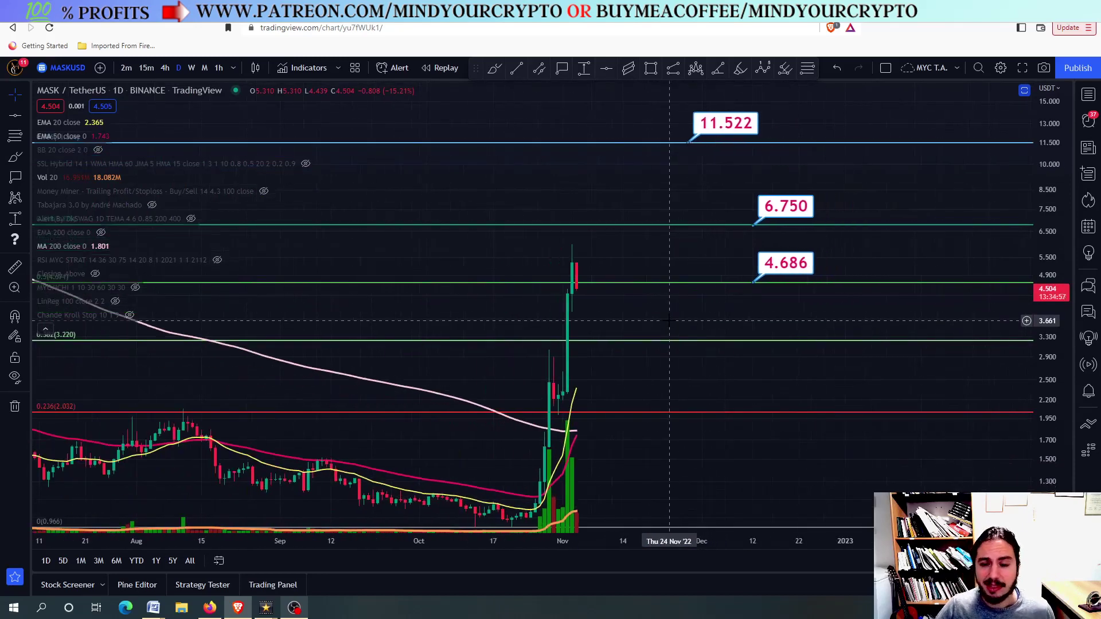
{"action": "left_click", "coordinate": [165, 68]}
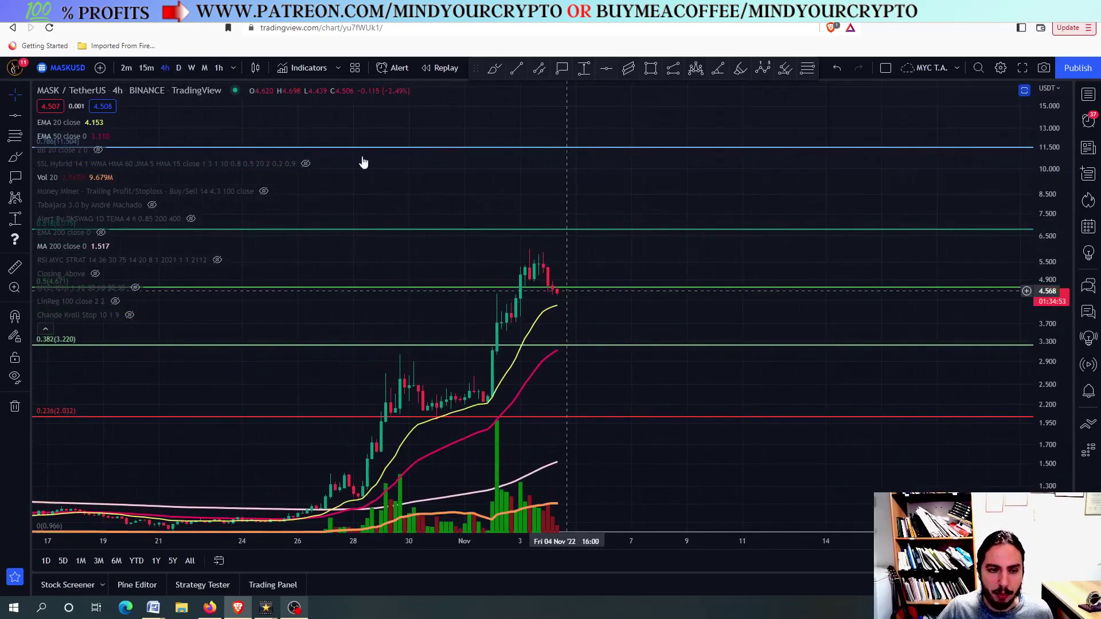
- Place a horizontal support line at 3.927 and tag it with a 3.941 price callout
{"action": "right_click", "coordinate": [652, 312]}
{"action": "left_click", "coordinate": [652, 313]}
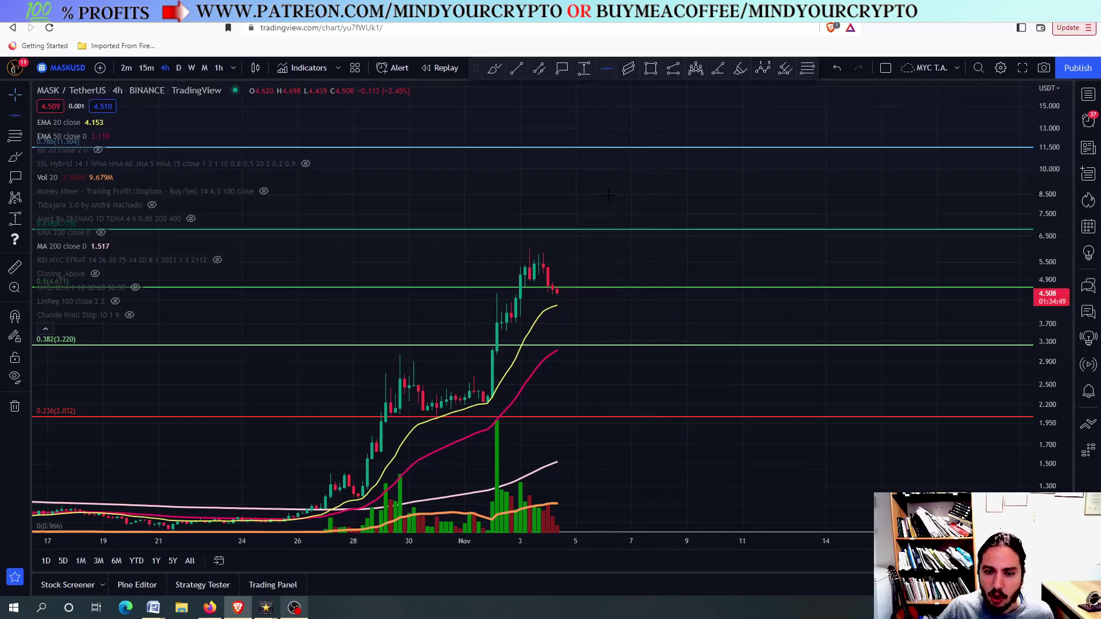
{"action": "left_click", "coordinate": [609, 314]}
{"action": "left_click", "coordinate": [562, 68]}
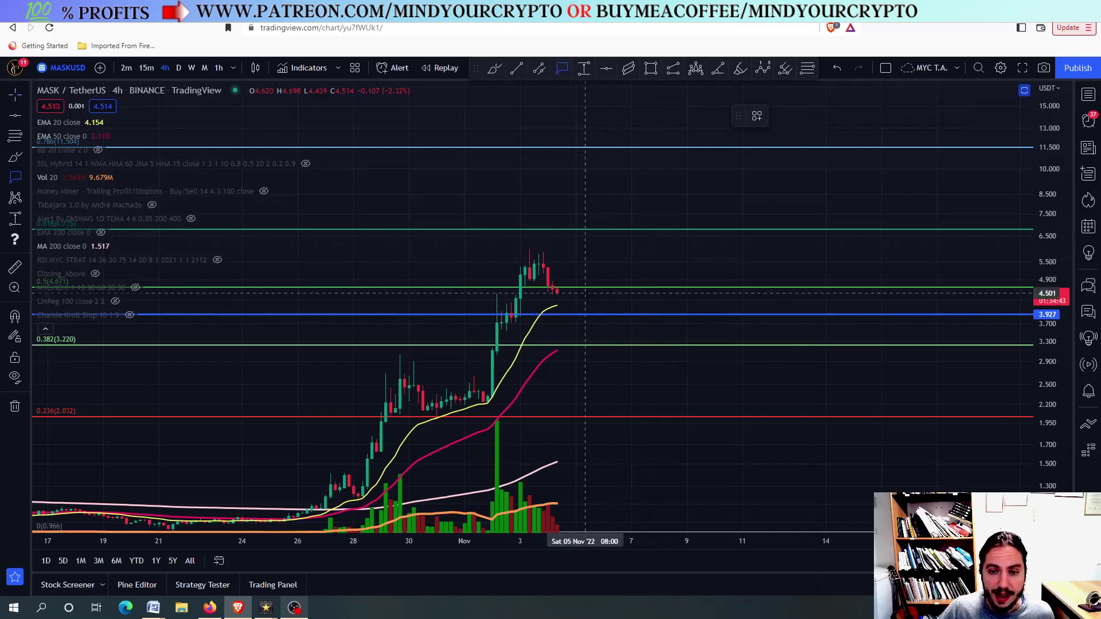
{"action": "left_click", "coordinate": [603, 314]}
- Sketch a wavy projected price path with the brush, then delete it
{"action": "key", "text": "alt+b"}
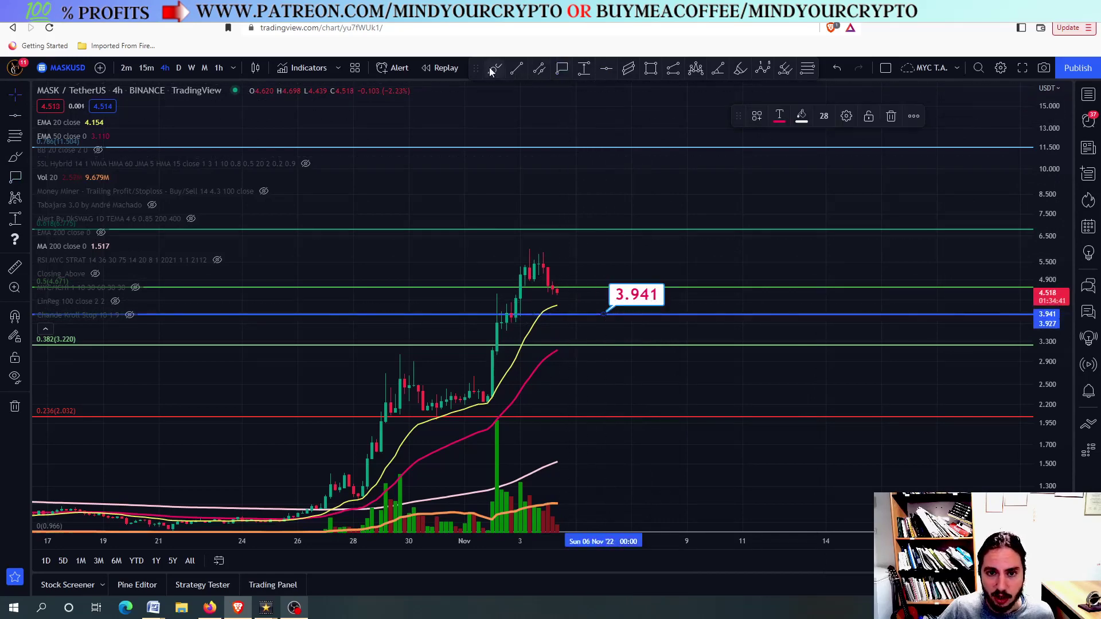
{"action": "mouse_move", "coordinate": [548, 289]}
{"action": "left_mouse_down"}
{"action": "mouse_move", "coordinate": [627, 305]}
{"action": "mouse_move", "coordinate": [664, 185]}
{"action": "left_mouse_up"}
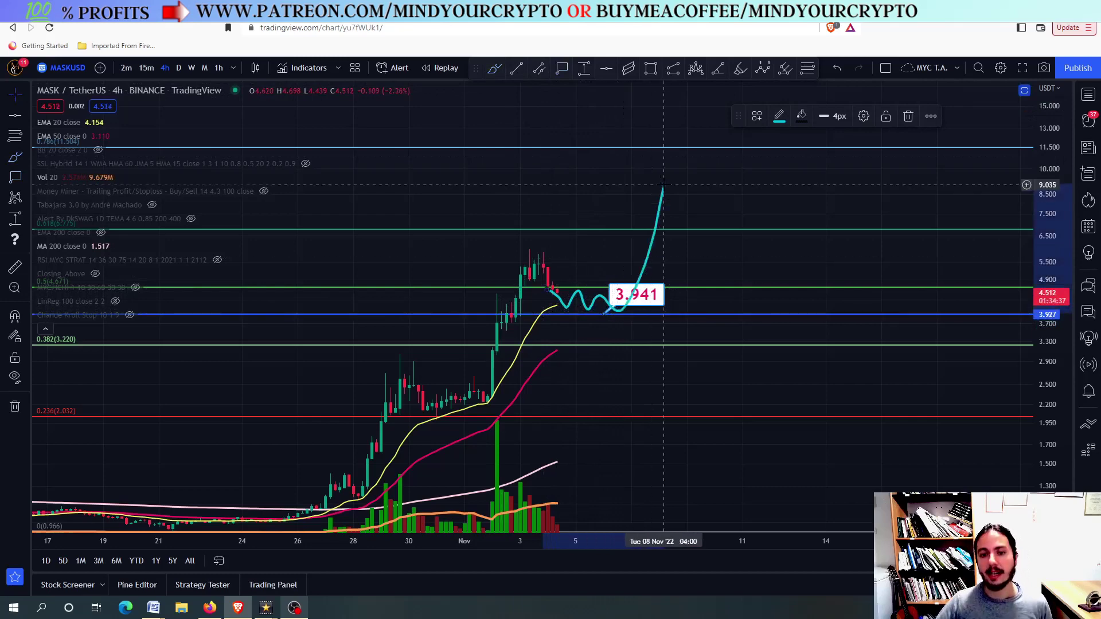
{"action": "key", "text": "Delete"}
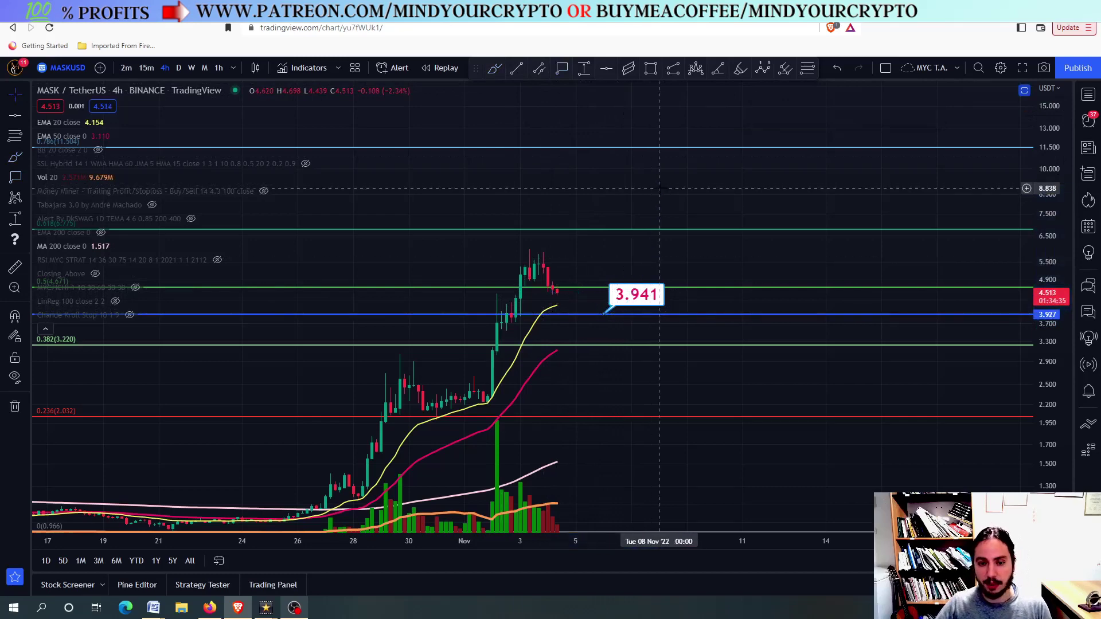